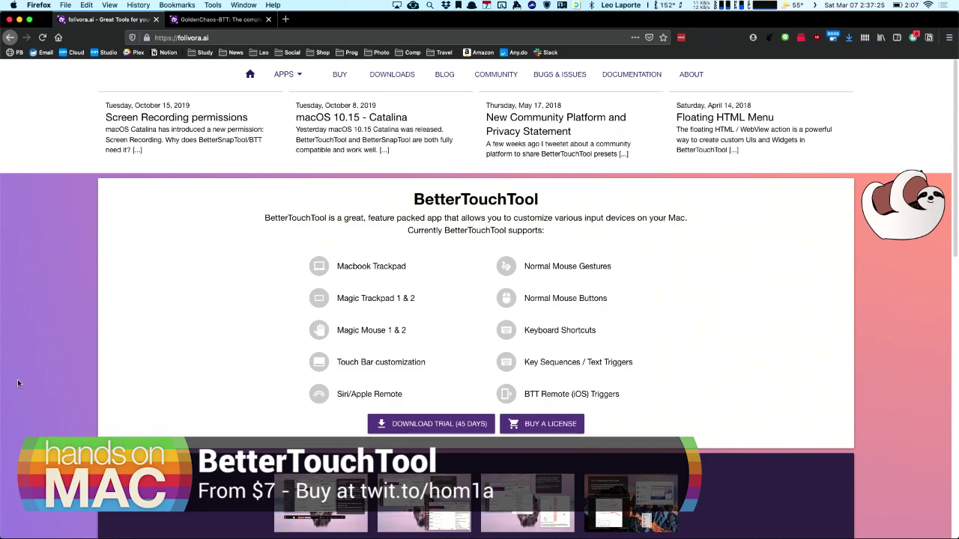
Step: Look over the supported input devices and included tools on the BetterTouchTool product page
{"action": "scroll", "coordinate": [19, 383], "scroll_direction": "down", "scroll_amount": 3}
{"action": "scroll", "coordinate": [19, 383], "scroll_direction": "down", "scroll_amount": 4}
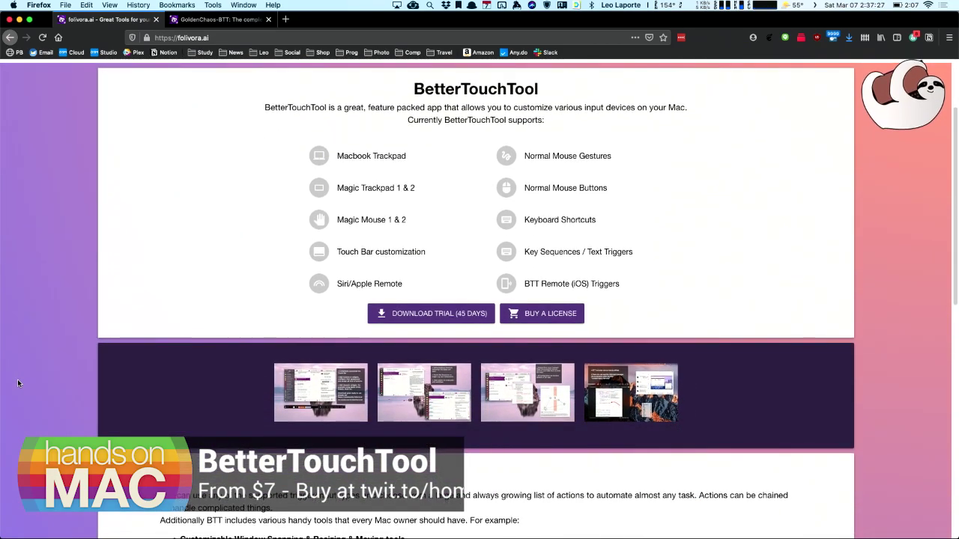
{"action": "scroll", "coordinate": [19, 384], "scroll_direction": "down", "scroll_amount": 3}
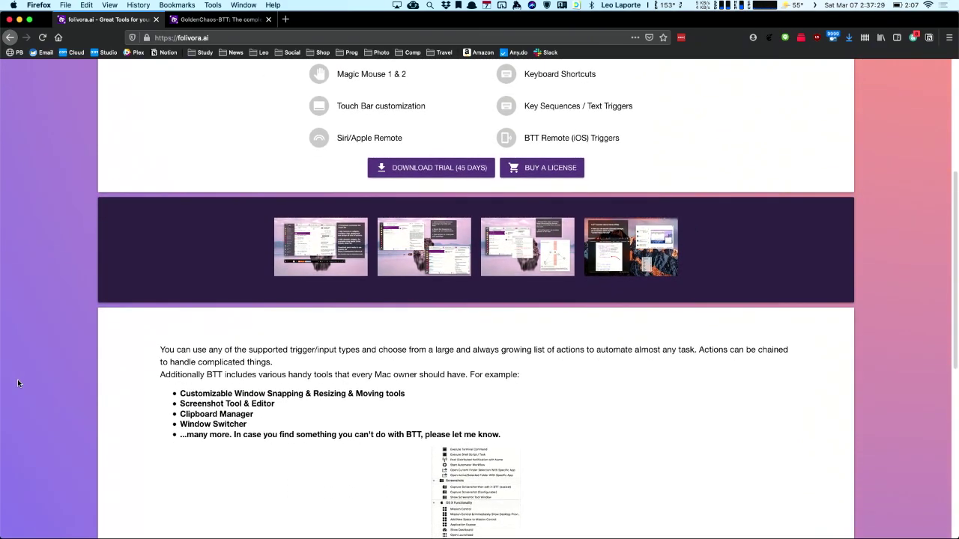
{"action": "scroll", "coordinate": [19, 384], "scroll_direction": "up", "scroll_amount": 10}
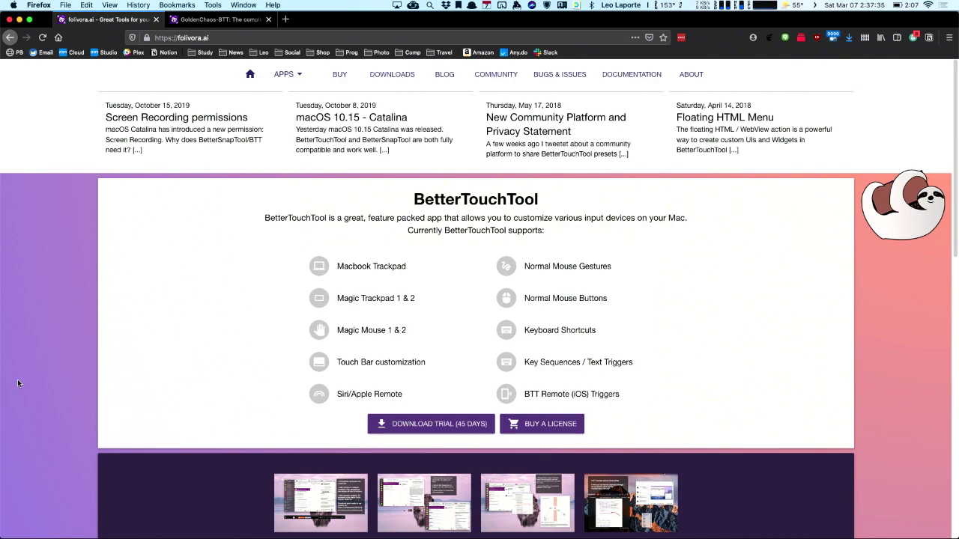
Step: Hide the Firefox browser and switch to the BetterTouchTool configuration window
{"action": "key", "text": "super+Tab"}
{"action": "key", "text": "super+Tab"}
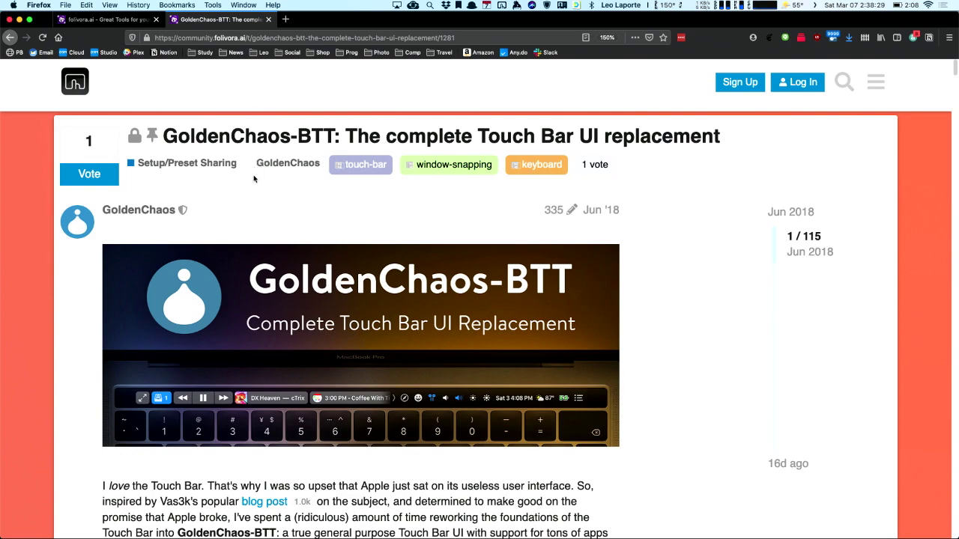
{"action": "key", "text": "super+h"}
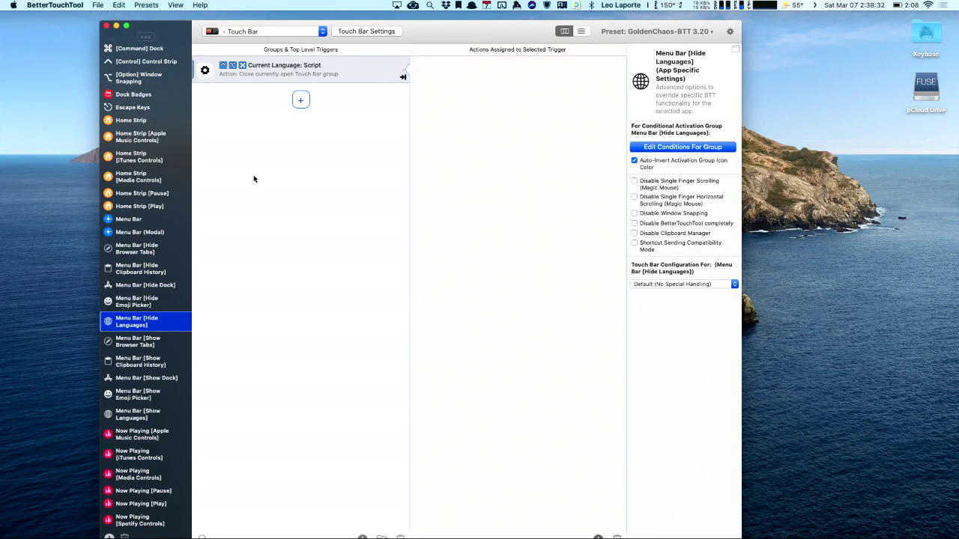
Step: Examine the triggers in the [Command] Dock, [Control] Control Strip and [Option] Window Snapping groups
{"action": "left_click", "coordinate": [154, 50]}
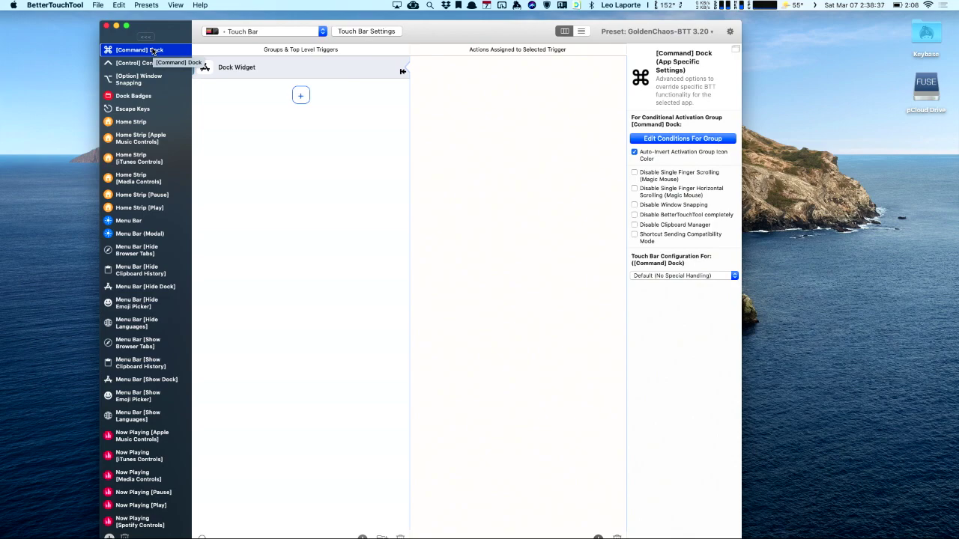
{"action": "left_click", "coordinate": [152, 63]}
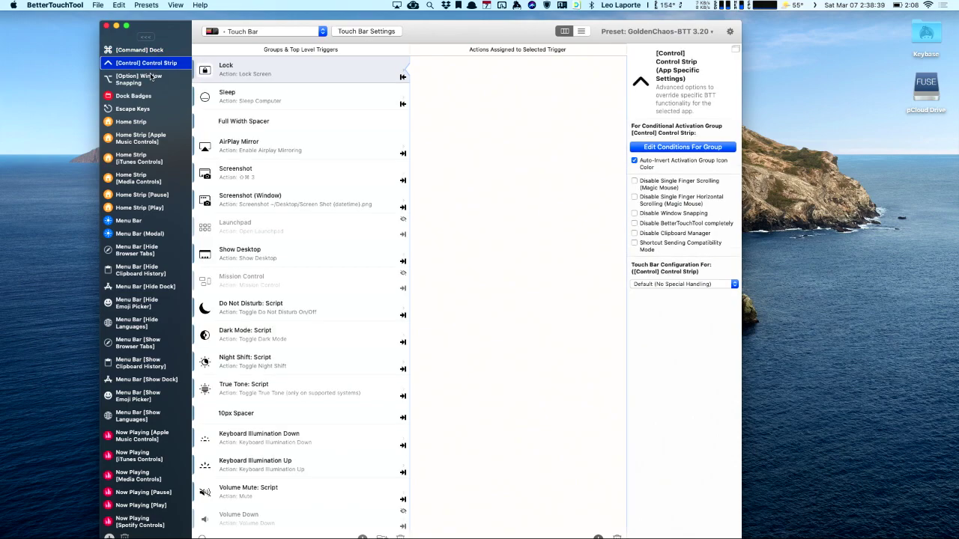
{"action": "left_click", "coordinate": [152, 78]}
{"action": "left_click", "coordinate": [152, 51]}
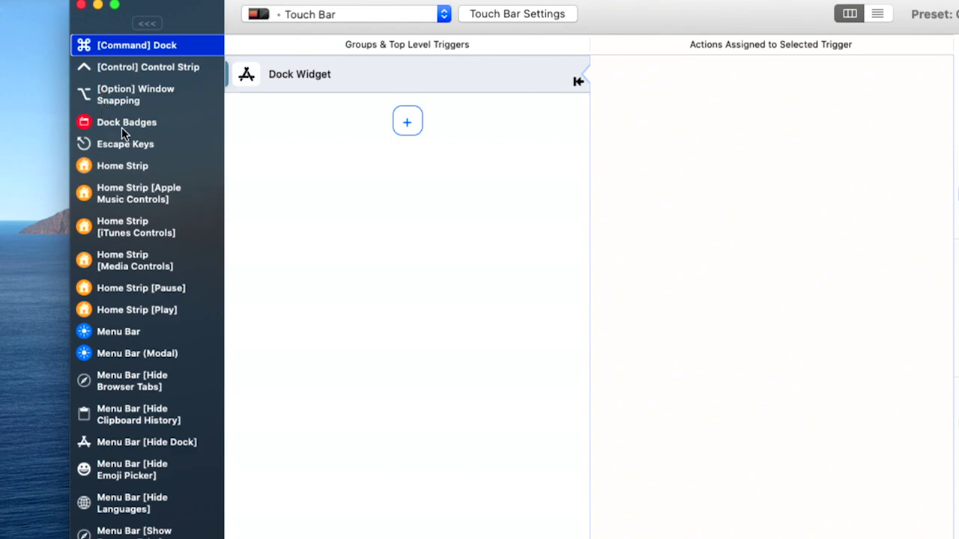
Step: Show the triggers of the Home Strip group and shift the BetterTouchTool window sideways
{"action": "scroll", "coordinate": [121, 129], "scroll_direction": "down", "scroll_amount": 1}
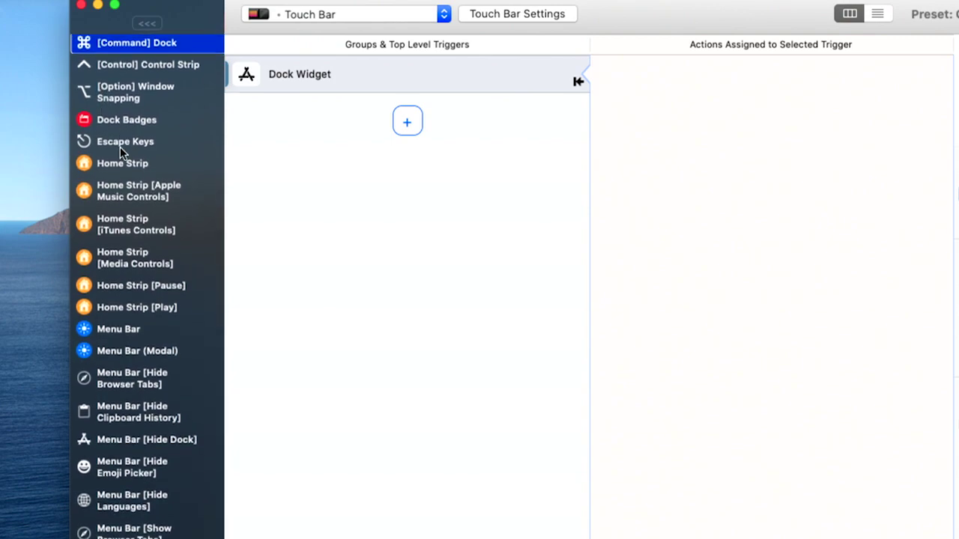
{"action": "left_click", "coordinate": [123, 163]}
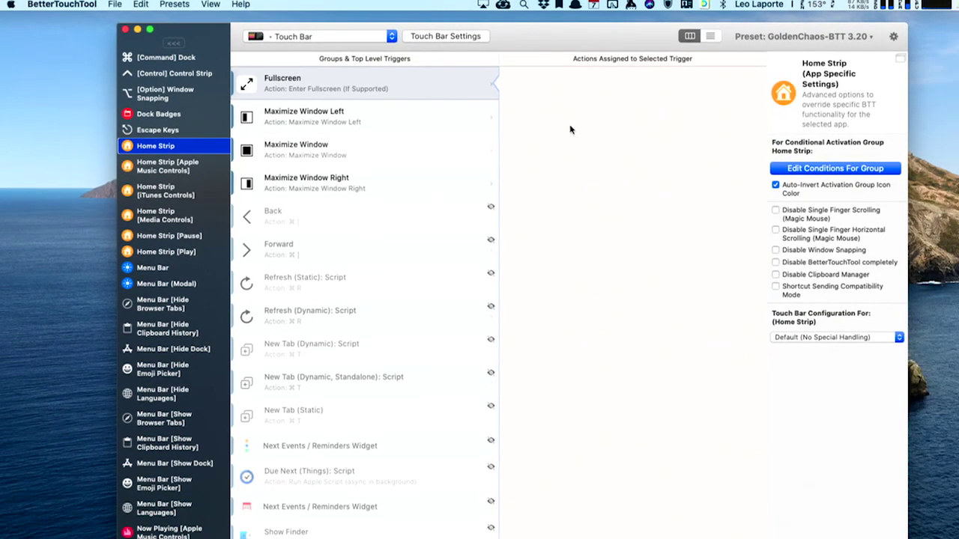
{"action": "left_click_drag", "start_coordinate": [584, 43], "coordinate": [572, 42]}
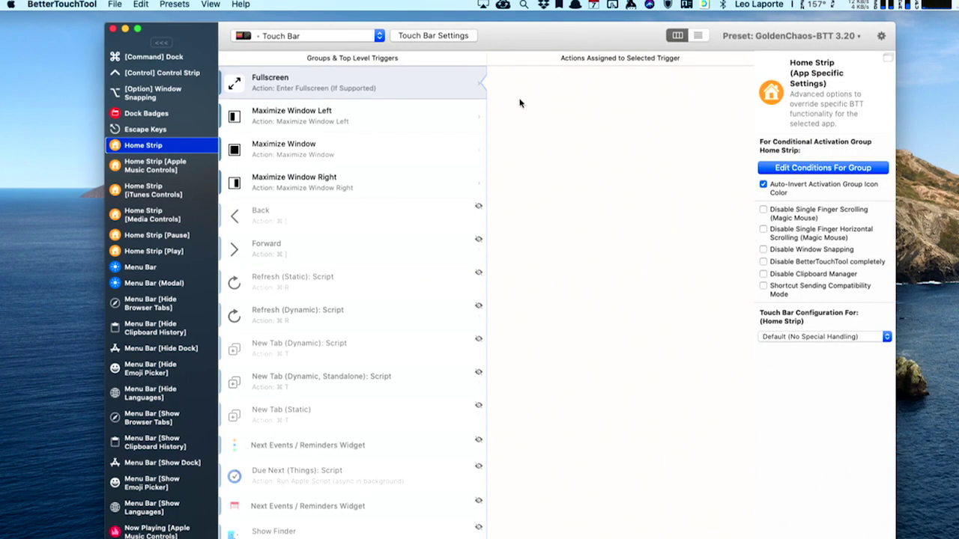
{"action": "scroll", "coordinate": [387, 292], "scroll_direction": "up", "scroll_amount": 1}
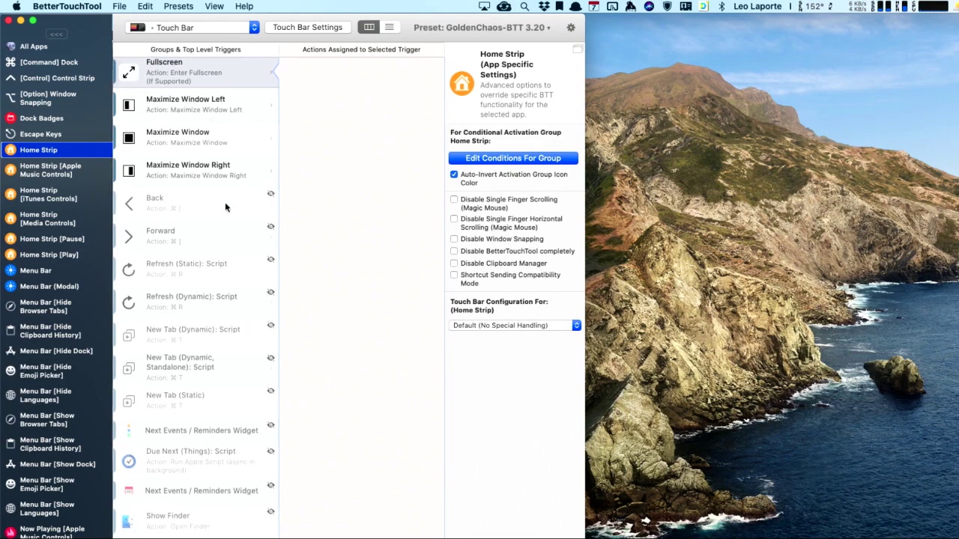
Step: Inspect the Touch Bar button configuration of the Back and Forward triggers in the Home Strip group
{"action": "left_click", "coordinate": [270, 199]}
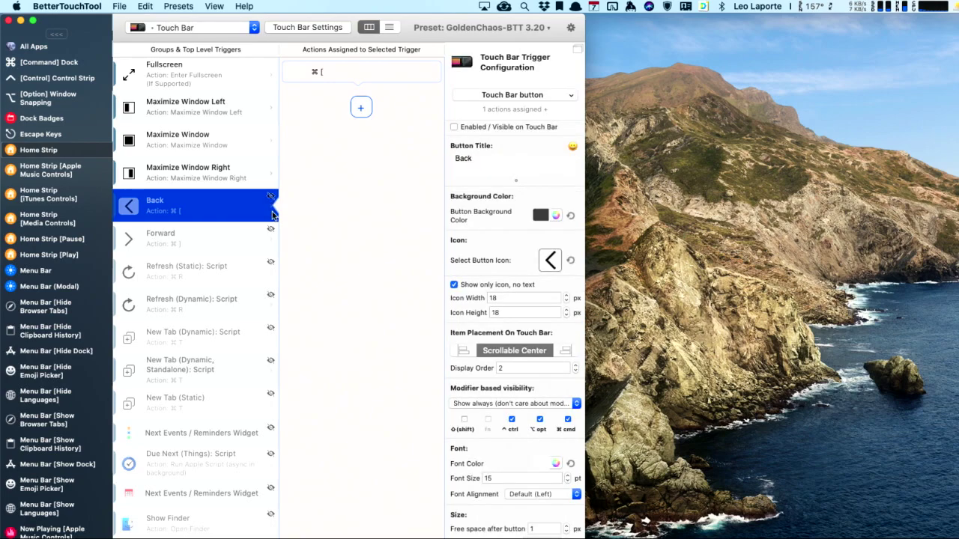
{"action": "scroll", "coordinate": [226, 247], "scroll_direction": "down", "scroll_amount": 1}
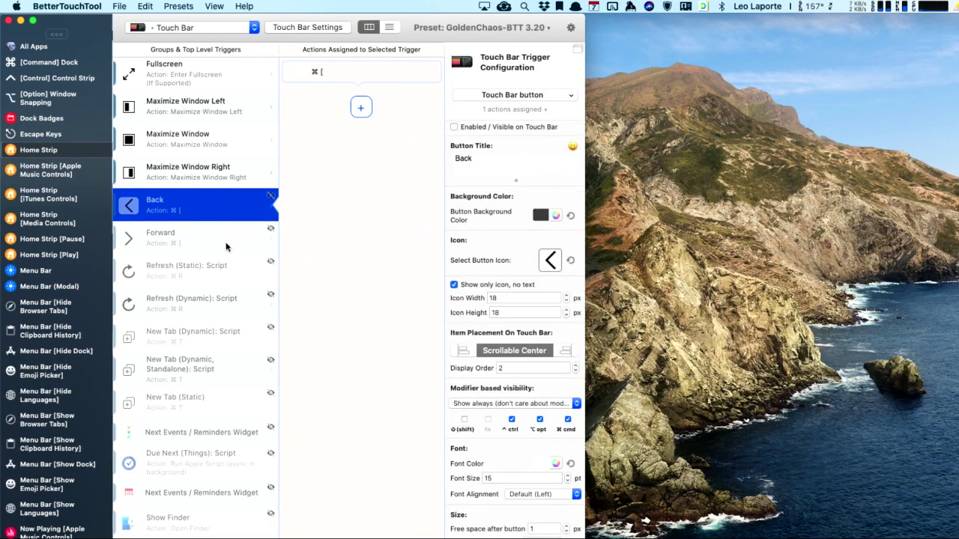
{"action": "scroll", "coordinate": [227, 247], "scroll_direction": "up", "scroll_amount": 1}
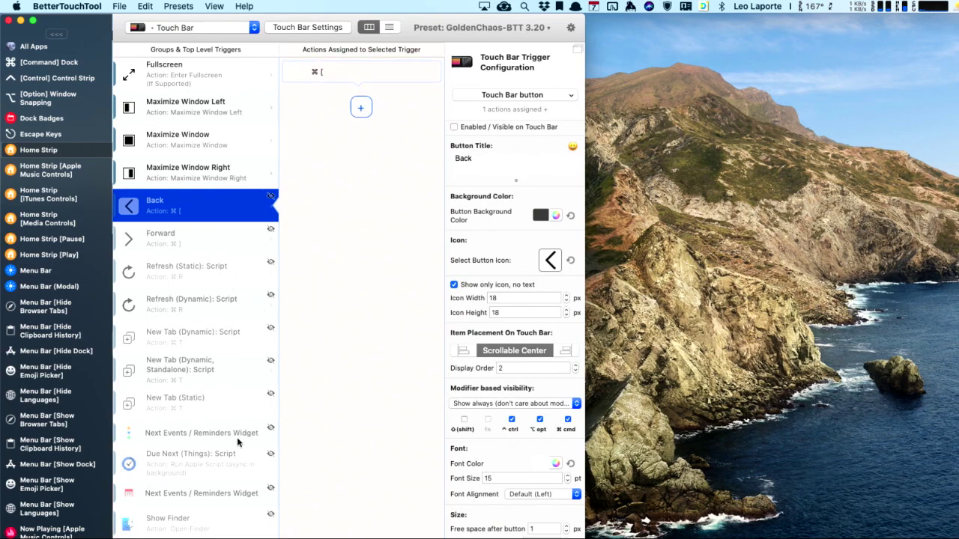
{"action": "key", "text": "Down"}
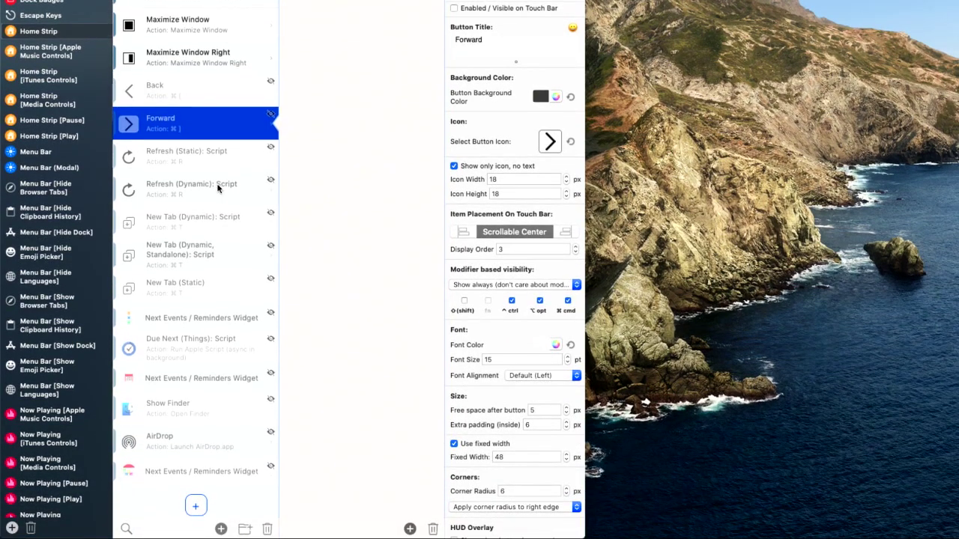
{"action": "scroll", "coordinate": [217, 188], "scroll_direction": "down", "scroll_amount": 1}
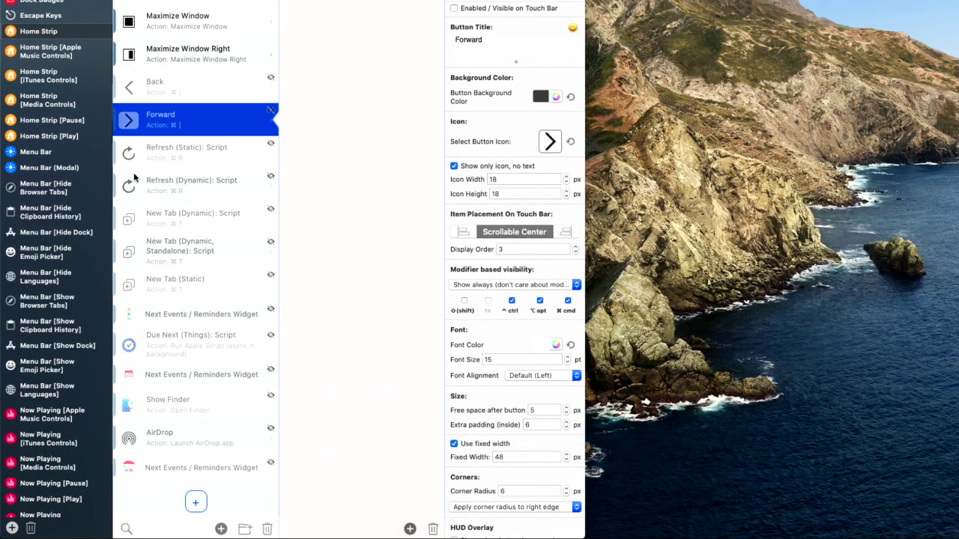
Step: Compare the Menu Bar group's triggers with those of the Home Strip group, ending on the secondary menu bar items
{"action": "left_click", "coordinate": [58, 155]}
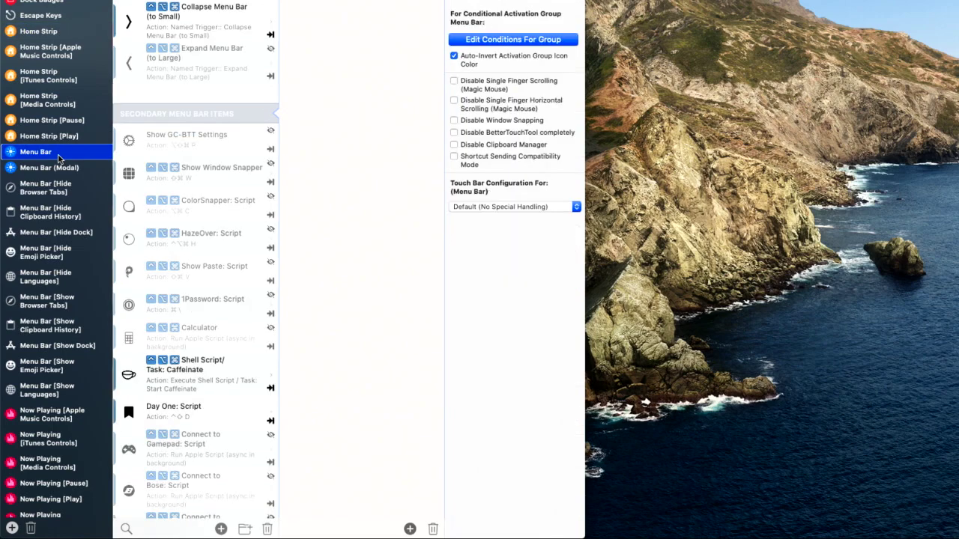
{"action": "scroll", "coordinate": [180, 155], "scroll_direction": "down", "scroll_amount": 6}
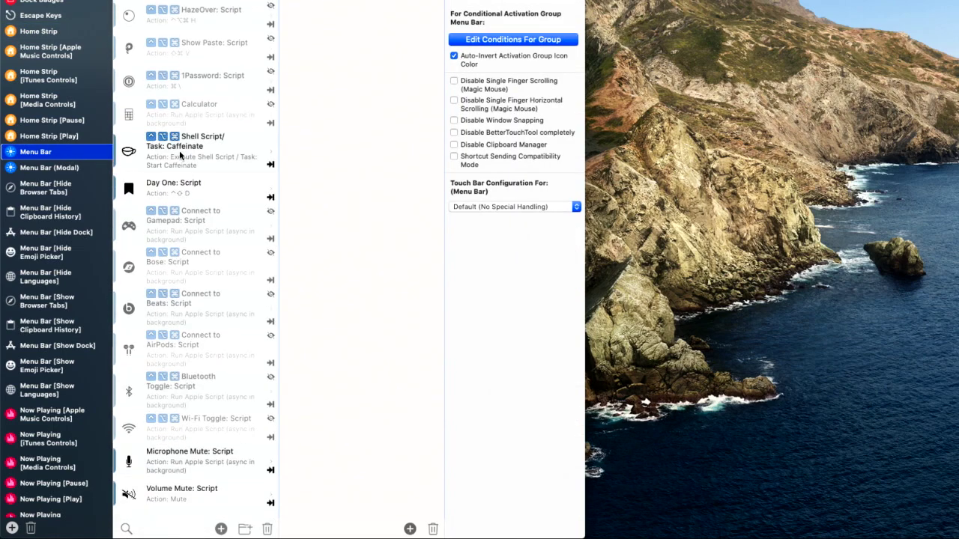
{"action": "left_click", "coordinate": [48, 35]}
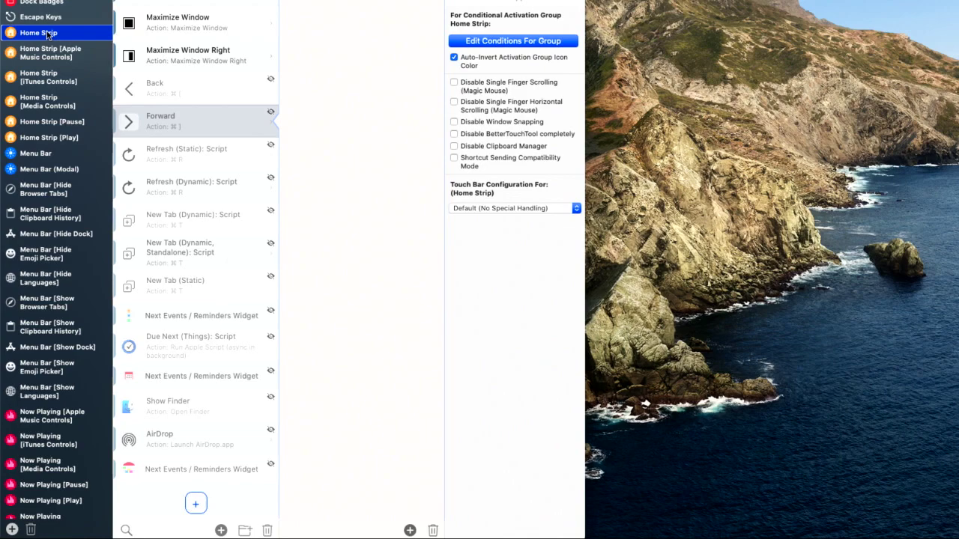
{"action": "left_click", "coordinate": [46, 154]}
{"action": "scroll", "coordinate": [216, 227], "scroll_direction": "down", "scroll_amount": 6}
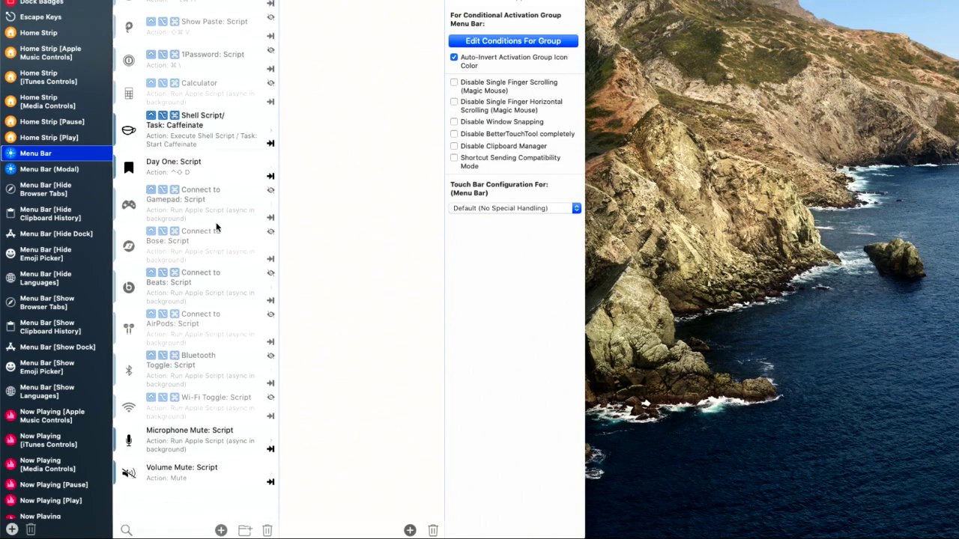
Step: Inspect the Caffeinate and Day One script widgets and look through the rest of the Menu Bar group's triggers
{"action": "left_click", "coordinate": [221, 110]}
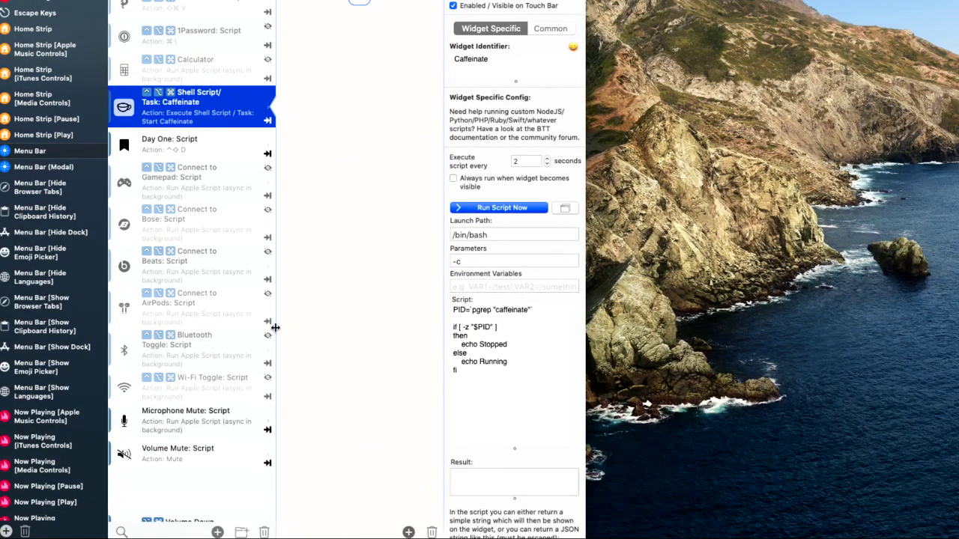
{"action": "left_click", "coordinate": [211, 155]}
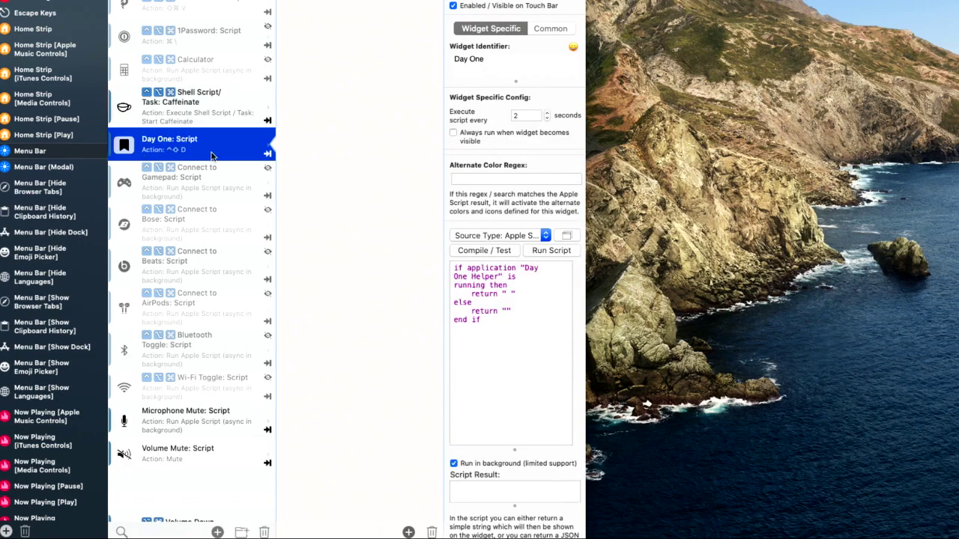
{"action": "scroll", "coordinate": [210, 289], "scroll_direction": "down", "scroll_amount": 5}
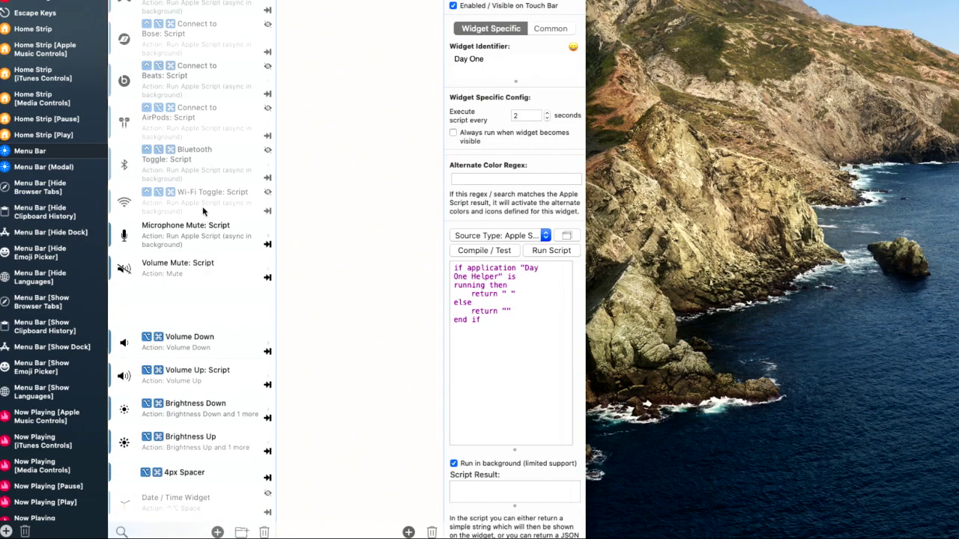
{"action": "scroll", "coordinate": [203, 211], "scroll_direction": "up", "scroll_amount": 1}
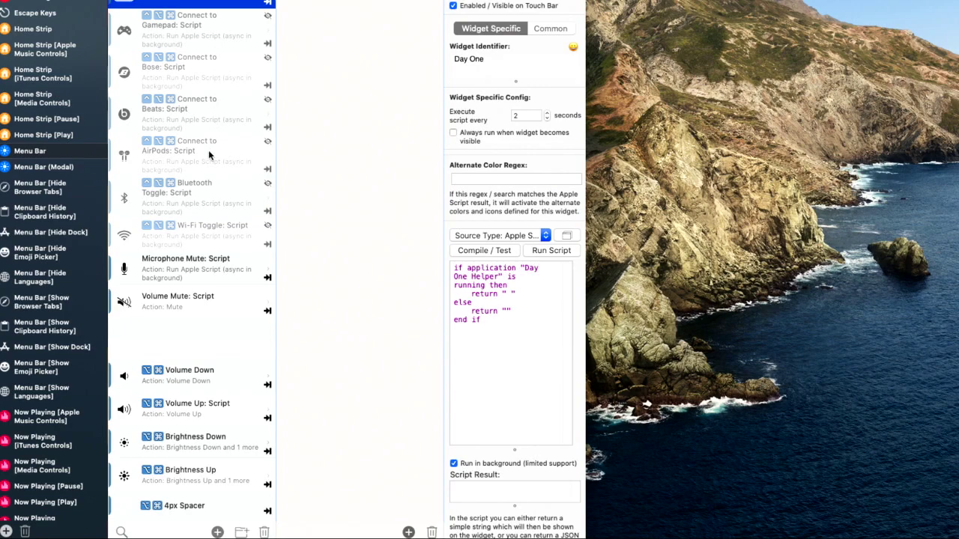
{"action": "scroll", "coordinate": [208, 149], "scroll_direction": "down", "scroll_amount": 7}
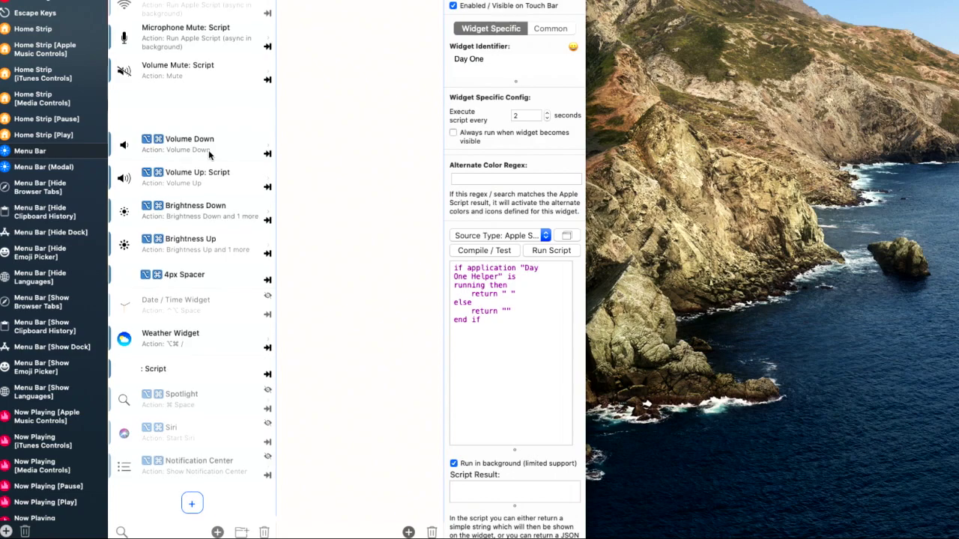